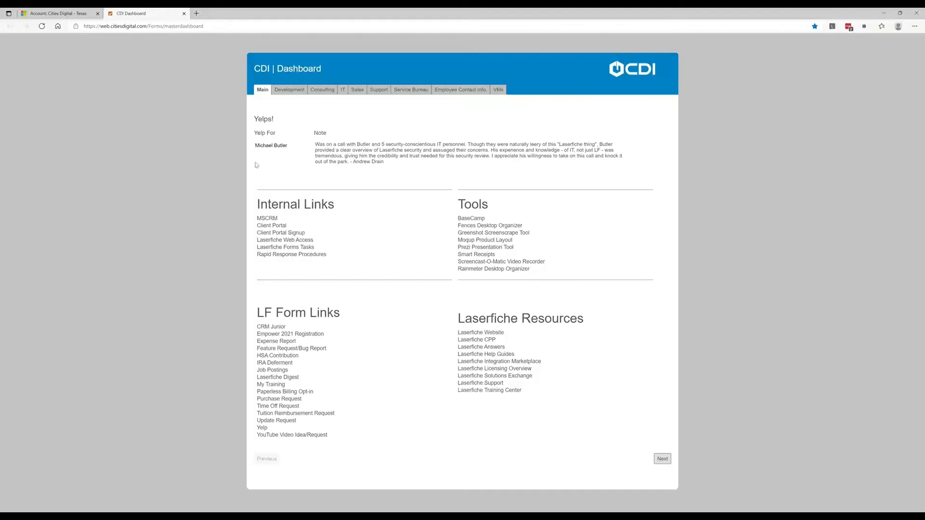
- Look through the Consulting, IT and Support link pages of the CDI dashboard
click(324, 90)
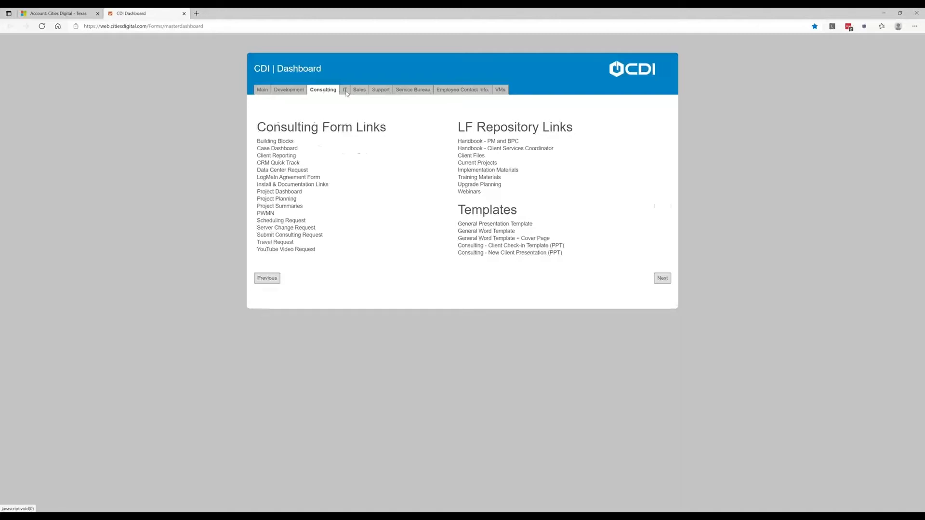
click(346, 93)
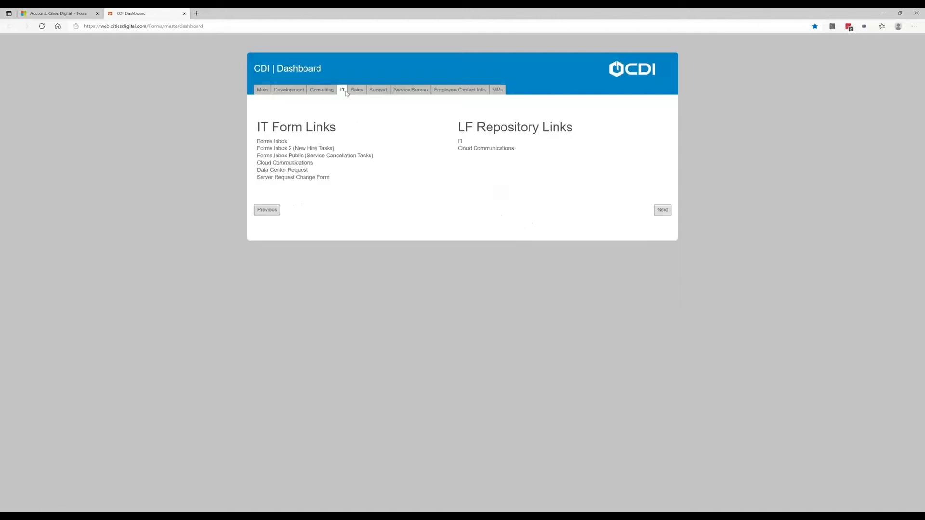
click(374, 92)
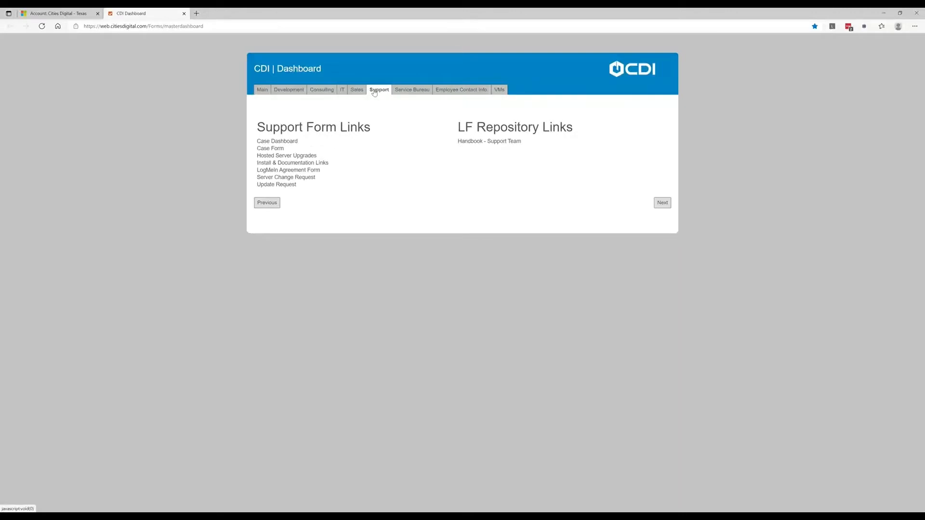
- Open the Account Meetings / Appointment Recaps form from the Sales form links and select the employee's e-mail as Employee Name
click(356, 91)
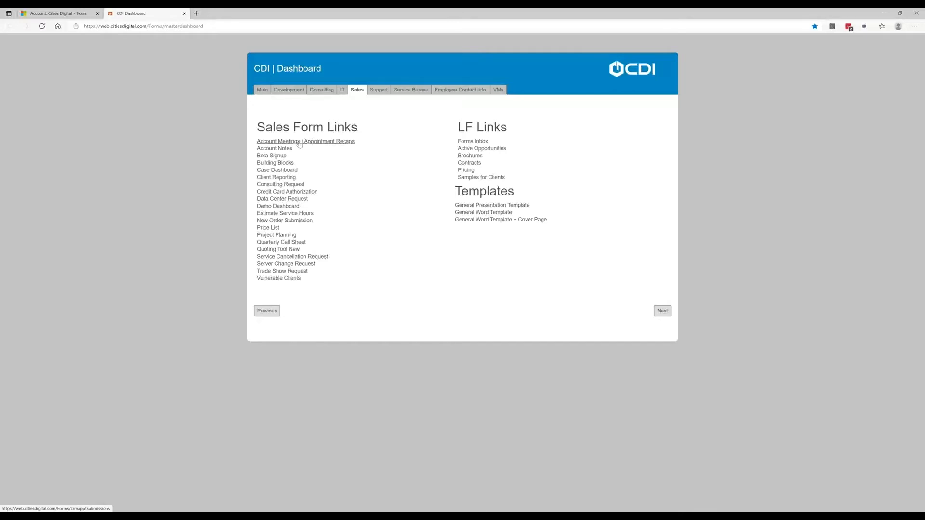
click(300, 142)
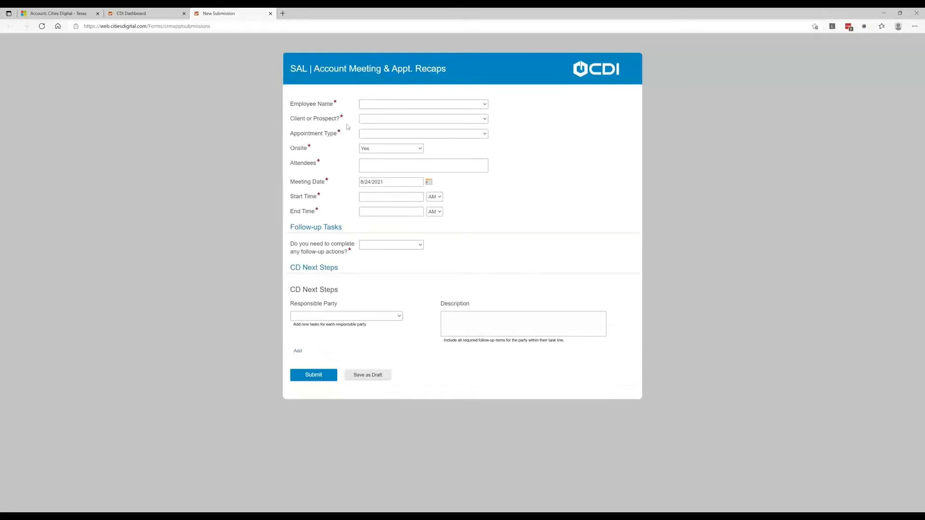
click(390, 105)
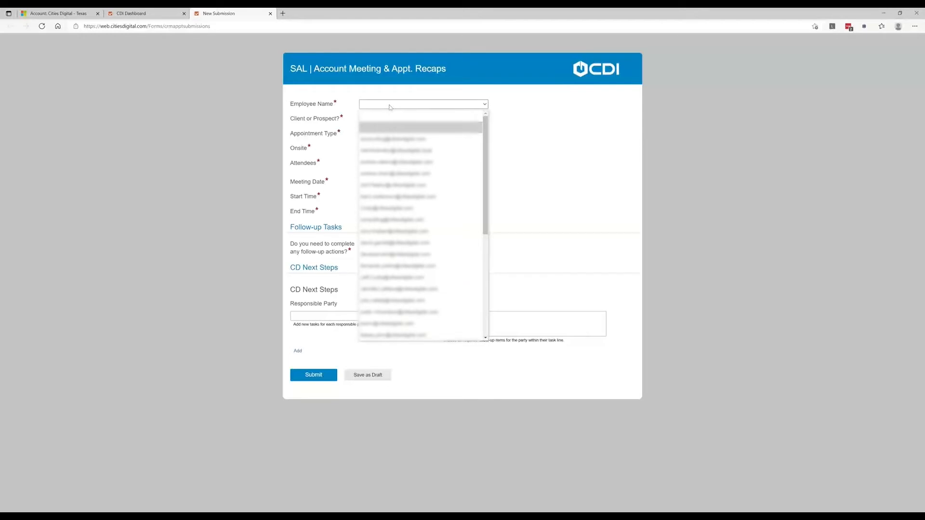
click(400, 162)
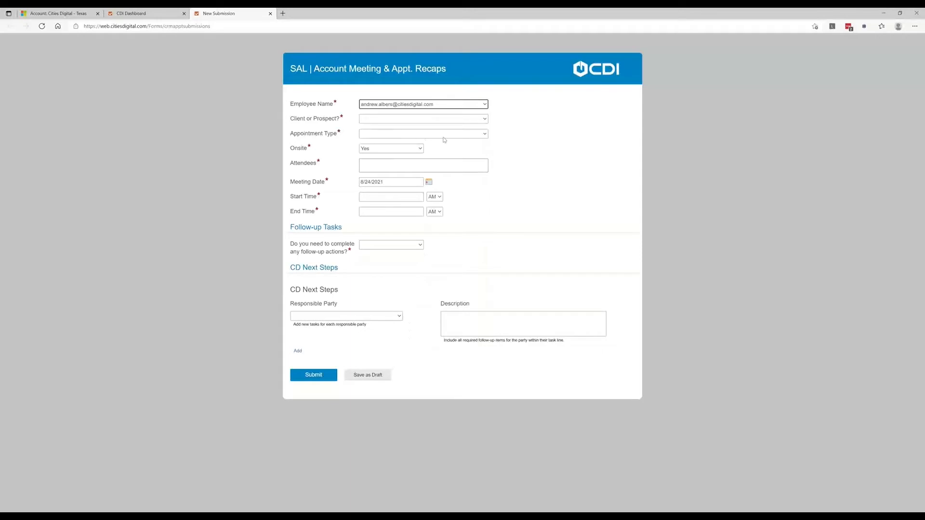
- Classify the meeting as a Client meeting and select Cities Digital - Texas as the client name
click(405, 120)
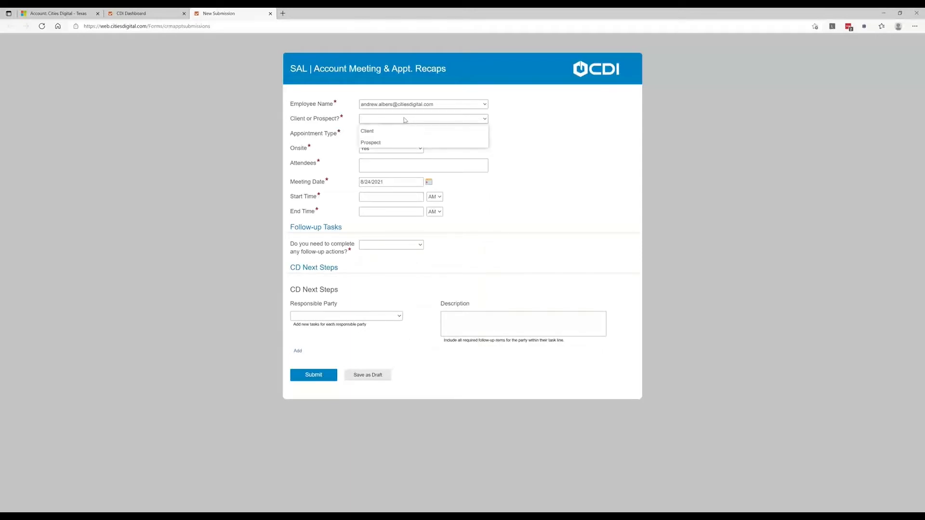
click(378, 132)
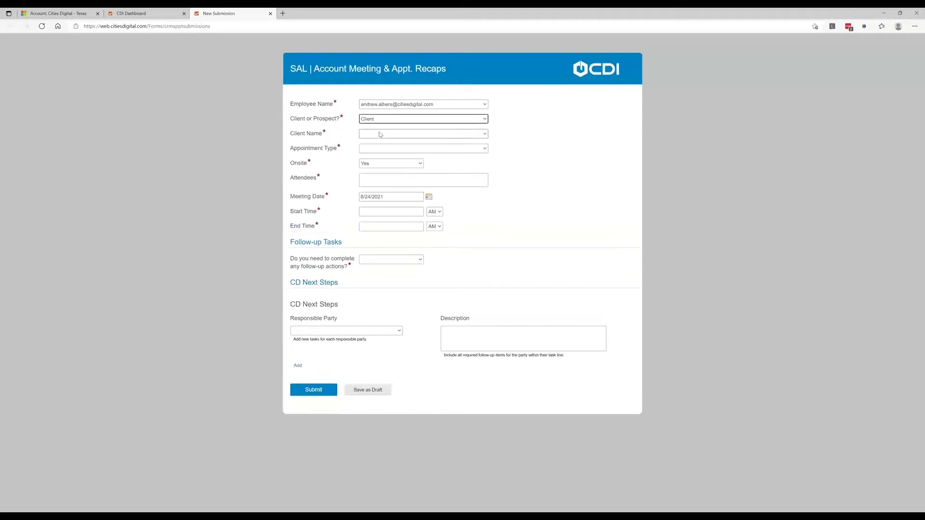
click(381, 134)
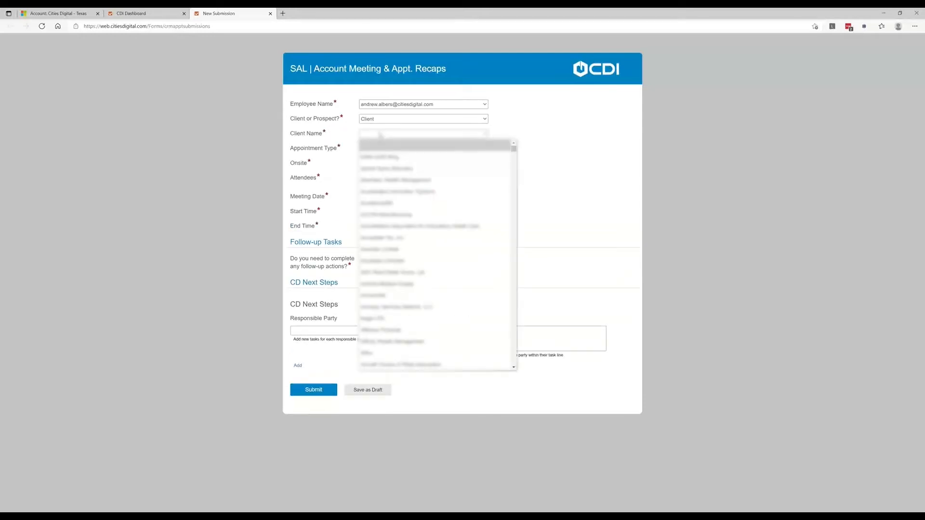
text(cit)
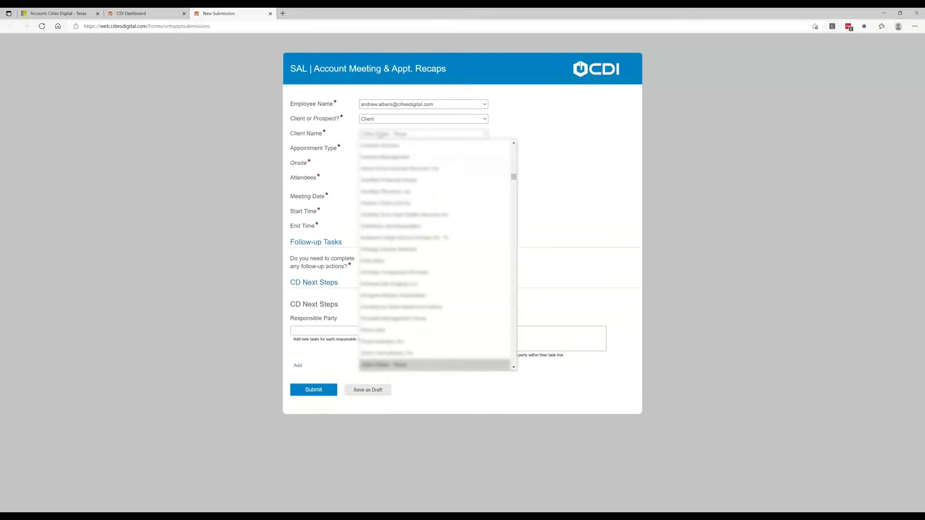
click(385, 364)
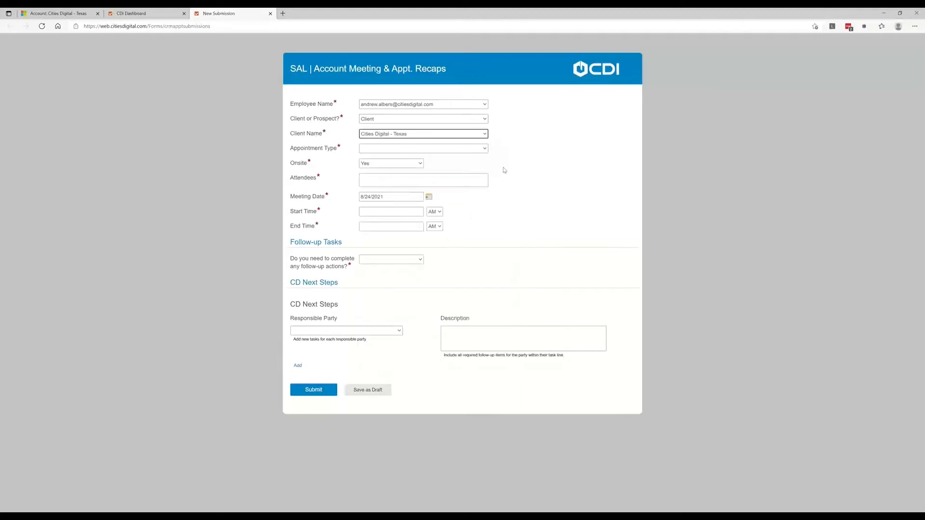
- Set the appointment type to Account Management Meeting and Onsite to Yes
click(421, 149)
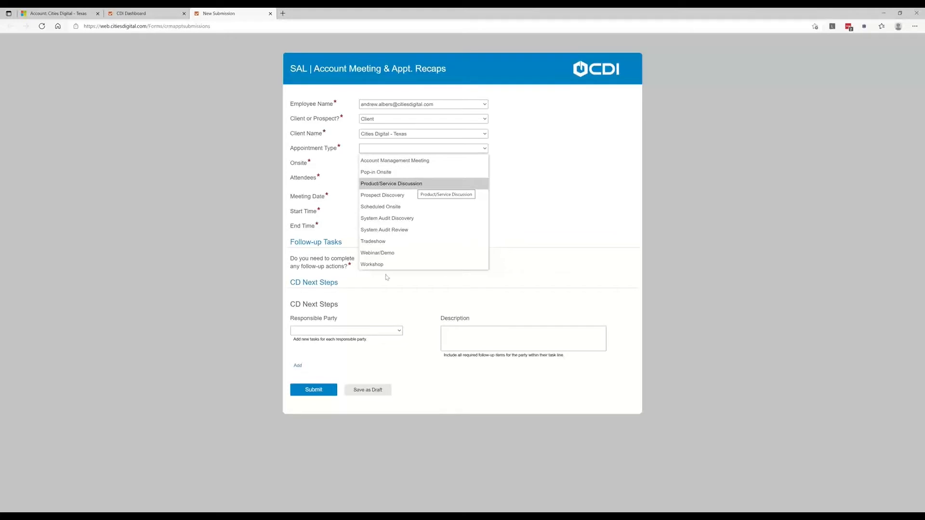
click(397, 161)
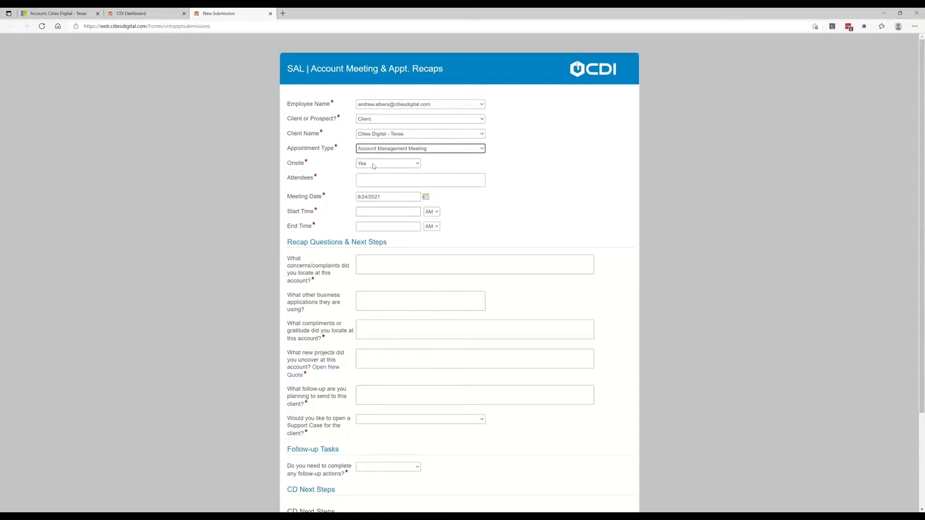
click(389, 166)
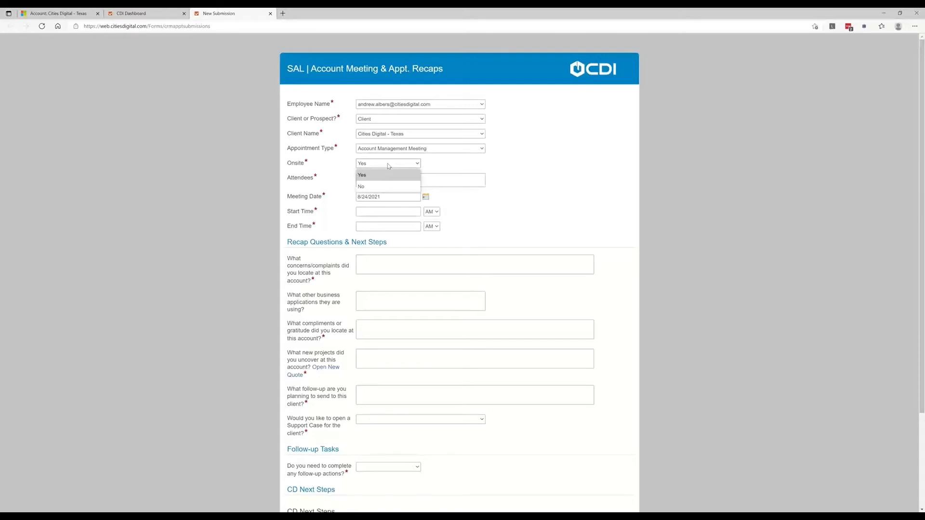
click(383, 176)
- Enter the three attendees' first names and set the meeting date to 8/23/2021
click(377, 179)
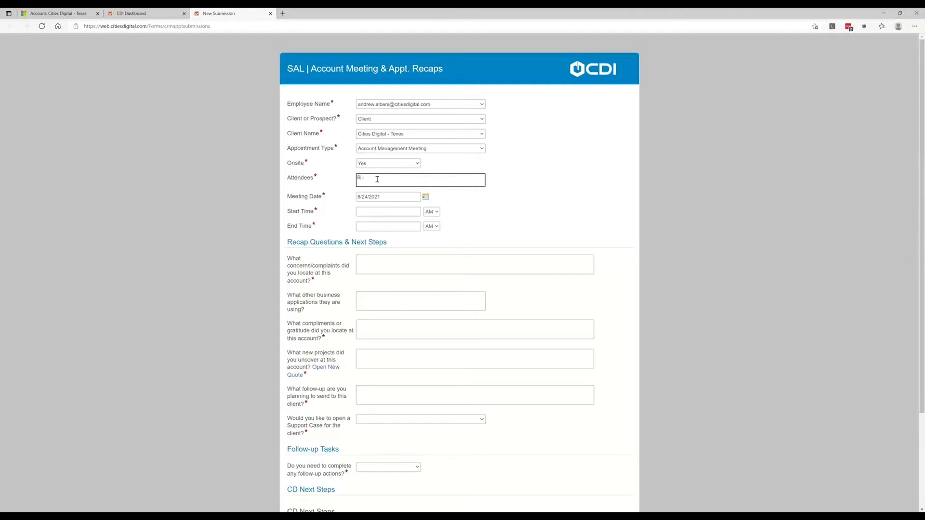
text(Bob, Mary, Joe)
click(426, 197)
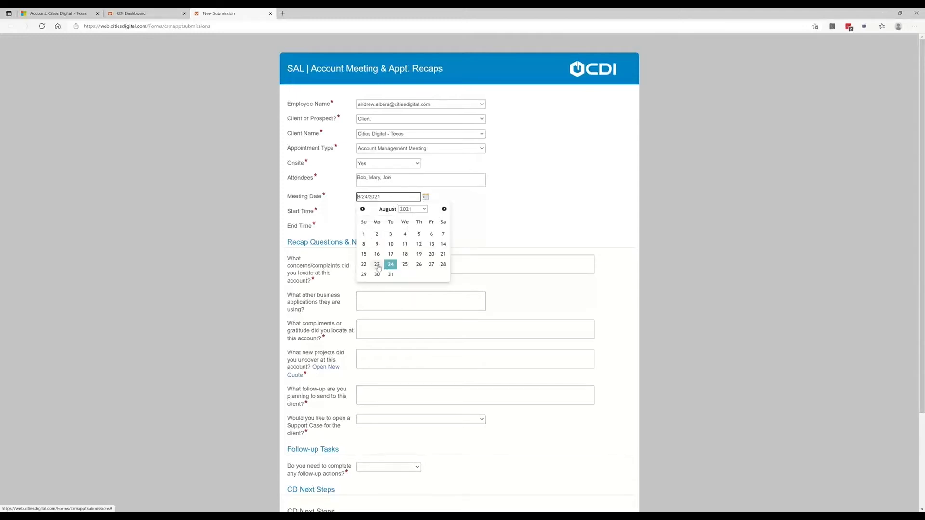
click(377, 266)
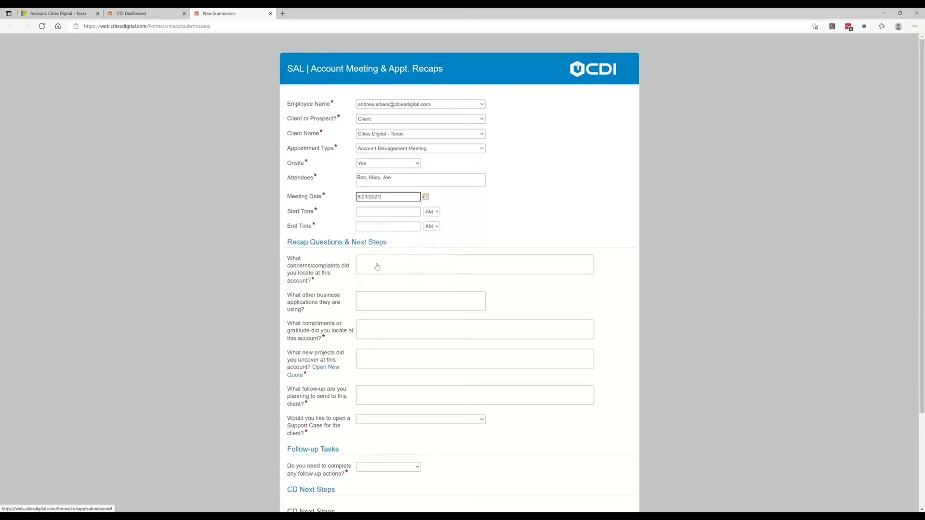
- Set the meeting's start time to 09:00:00 AM and its end time to 10:00:00 AM
click(377, 212)
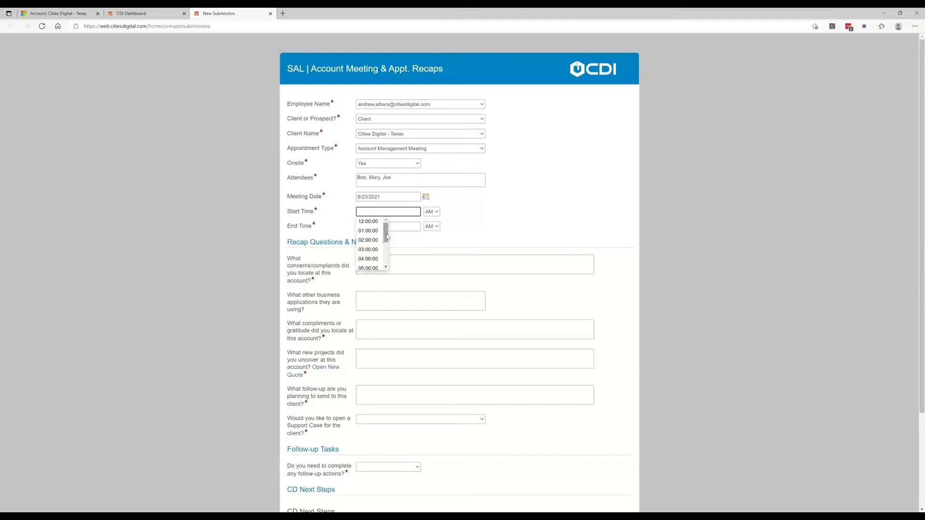
drag(387, 235, 389, 253)
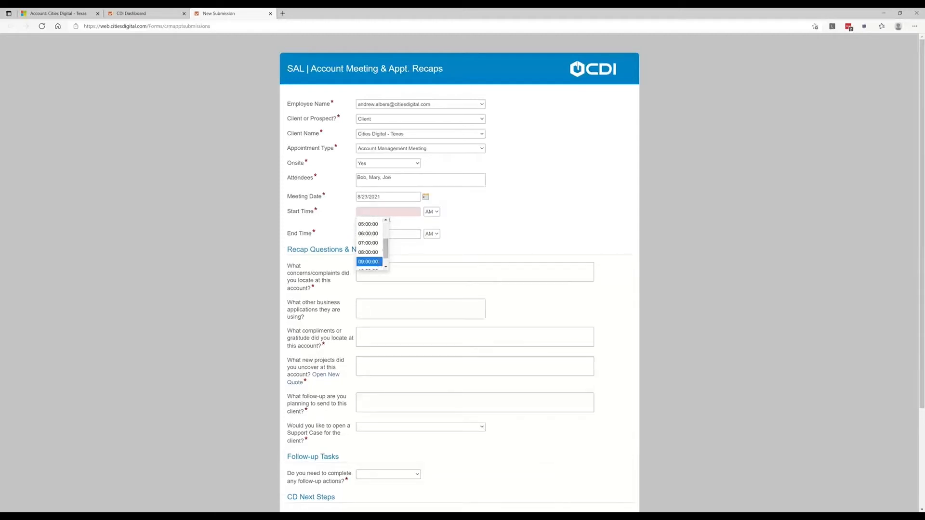
click(368, 263)
click(413, 226)
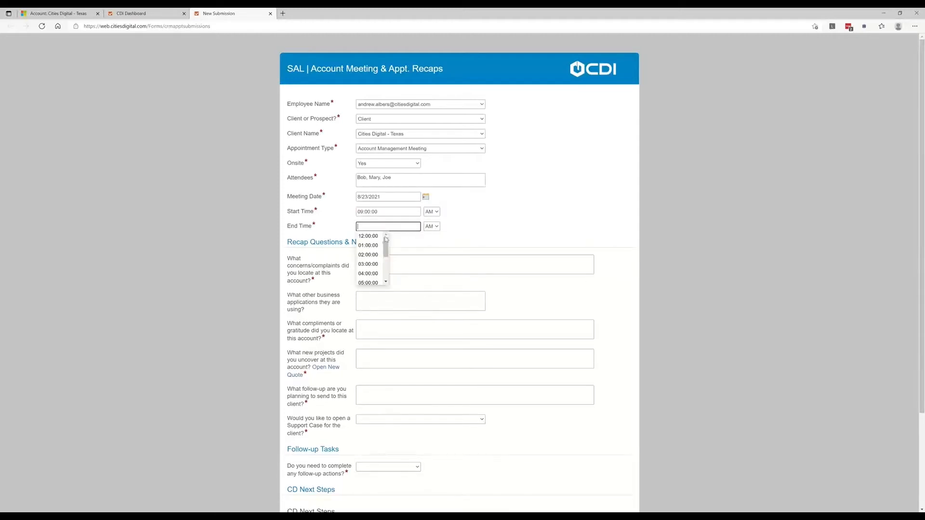
drag(387, 246, 387, 262)
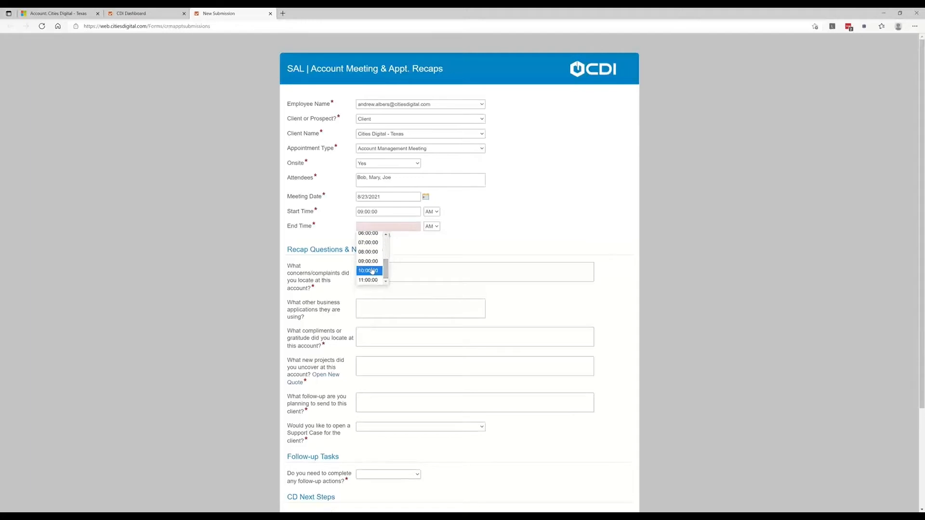
click(368, 268)
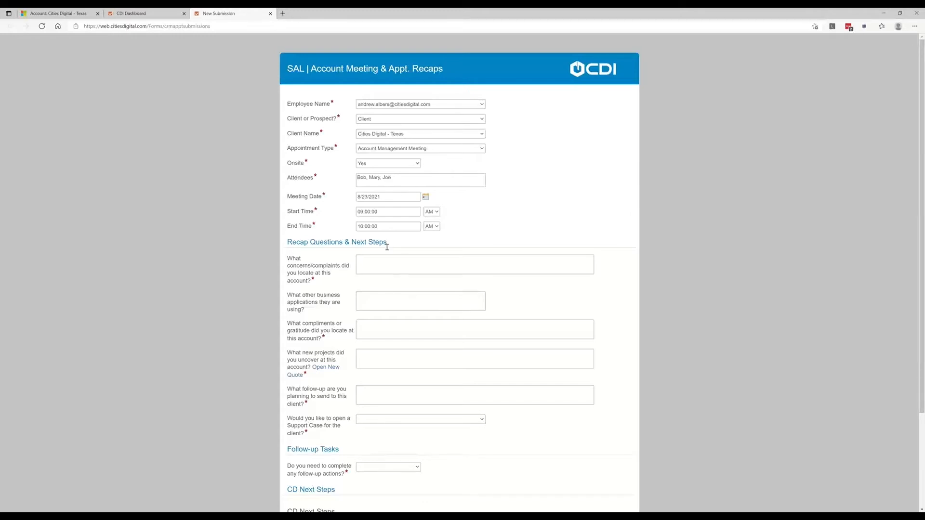
- Answer the concerns/complaints question with "None. Everything is great."
click(361, 258)
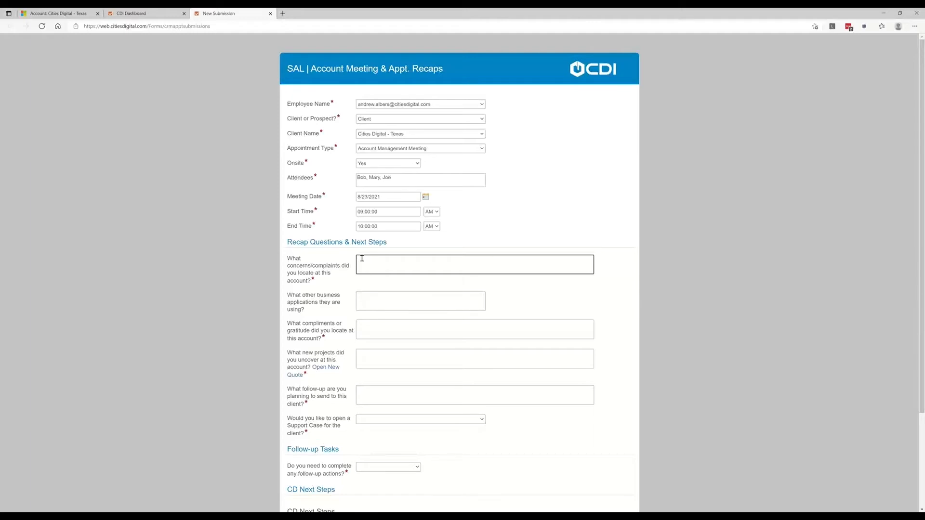
text(e. Everything is great.)
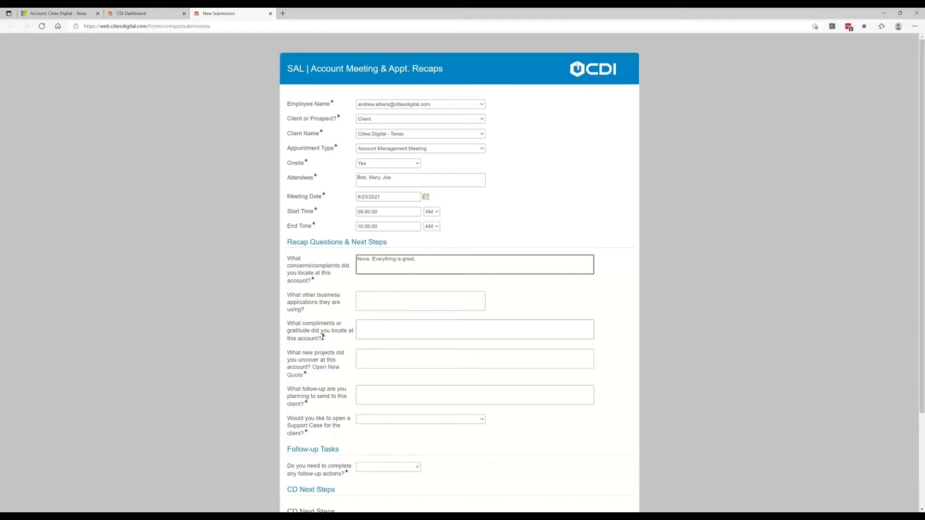
- Answer the compliments or gratitude question with "CDI is awesome!"
click(369, 326)
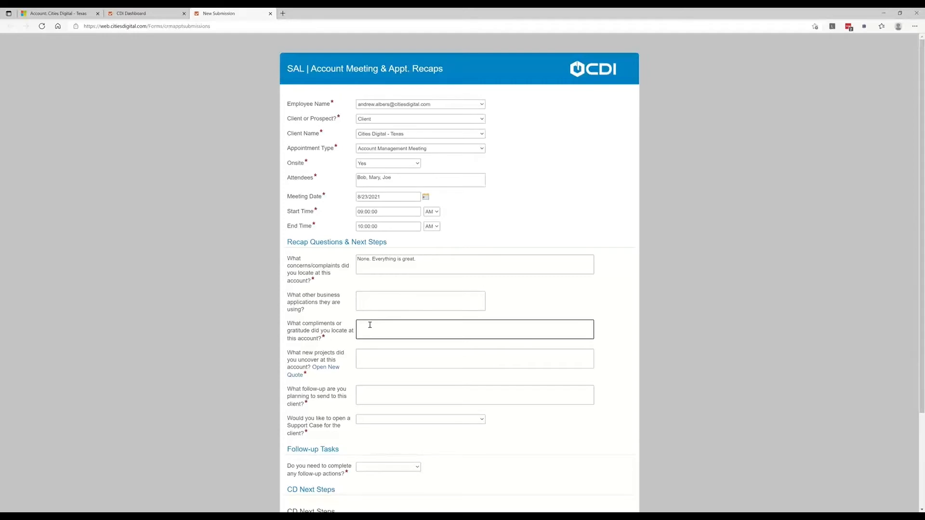
text(CDI is awesome!)
- Answer the new projects question with "HR is looking to implement additional forms through Laserfiche."
scroll(376, 357, down, 2)
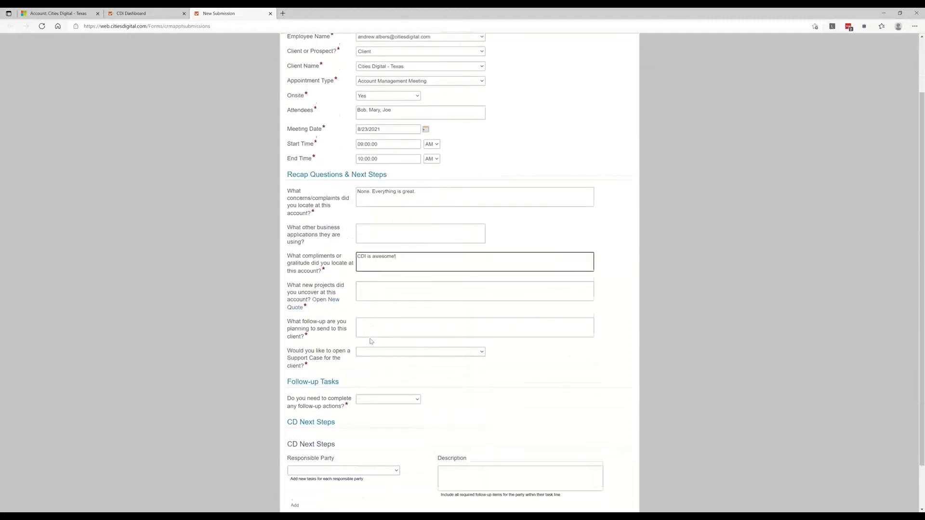
click(369, 284)
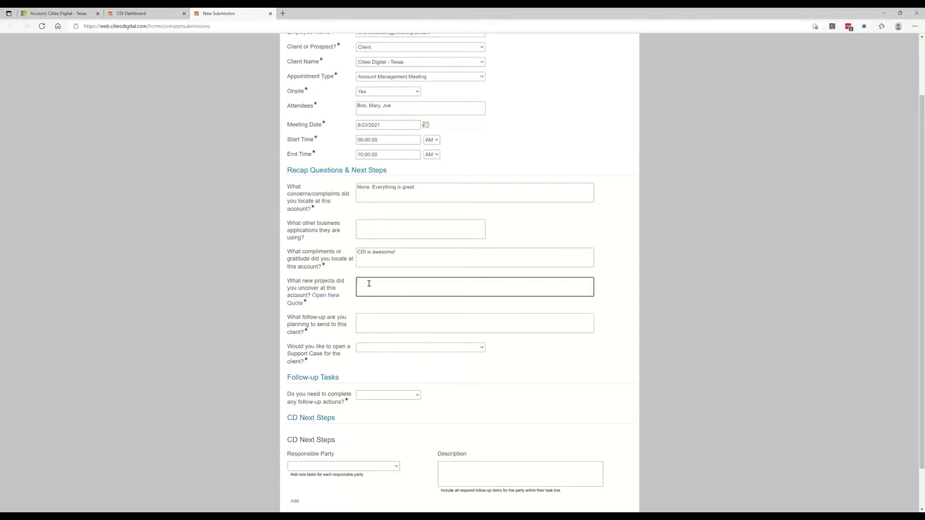
text(is looking to implement additional forms through Lase)
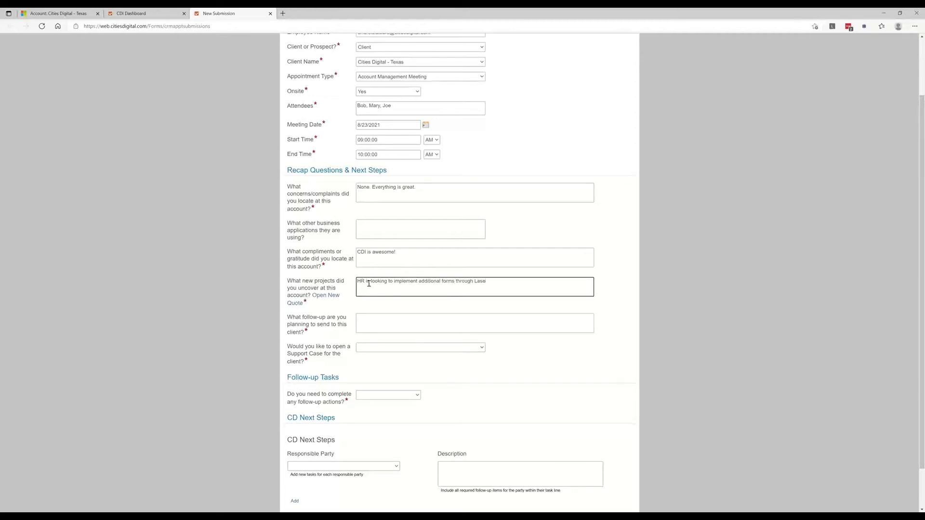
text(rfiche.)
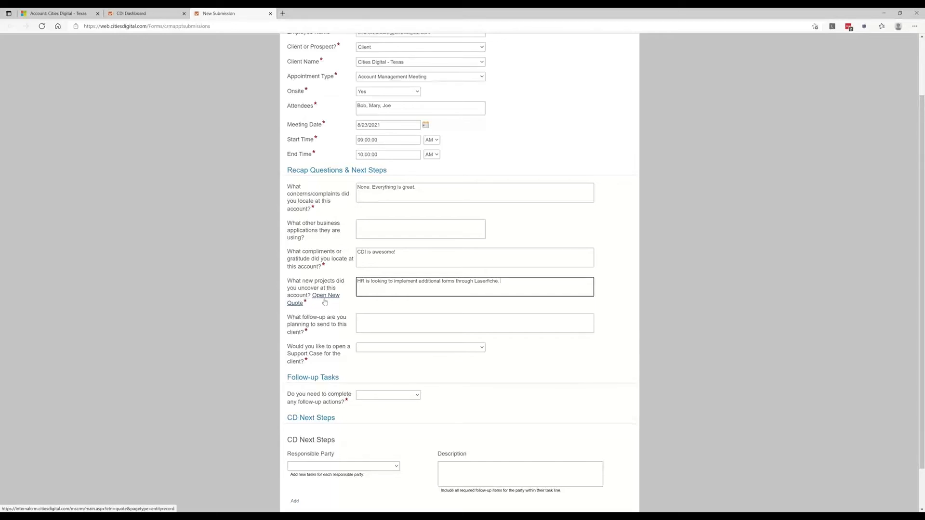
- Enter "Generate a quote for forms services." as the follow-up planned for the client
click(387, 319)
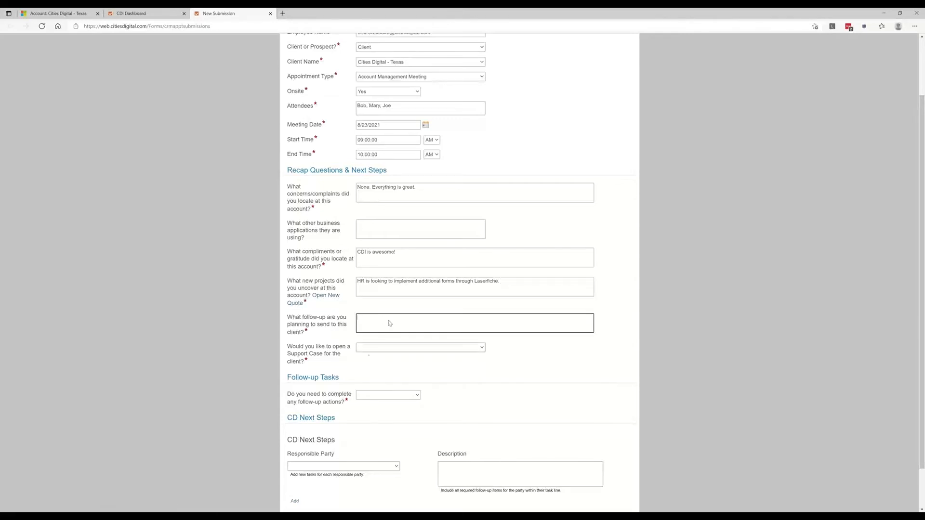
scroll(367, 354, down, 2)
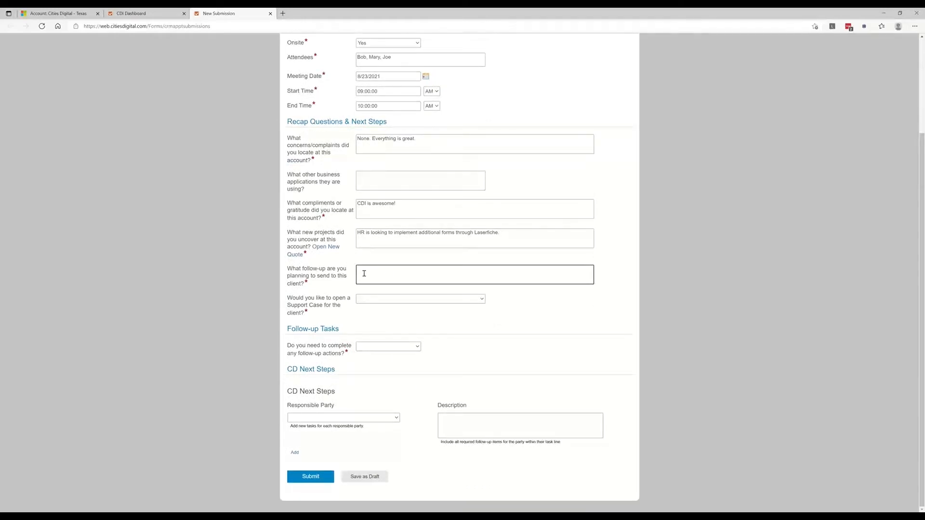
text(Generate a quote for forms services.)
- Choose Yes for opening a support case and enter the name of the person support should reach out to
click(384, 300)
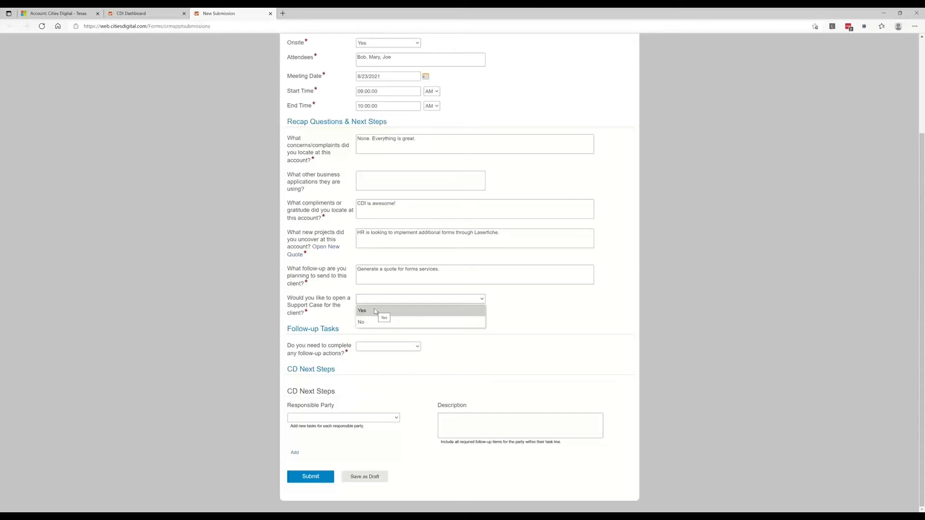
click(375, 311)
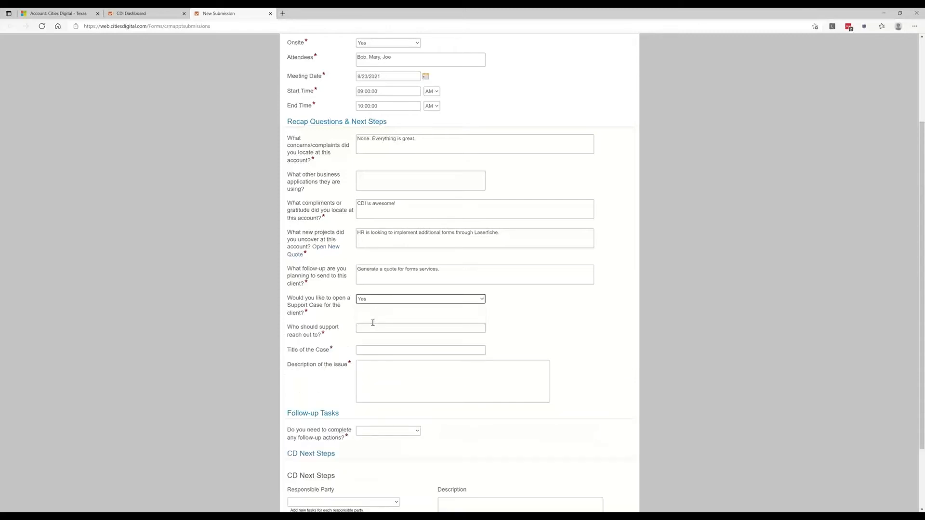
click(372, 327)
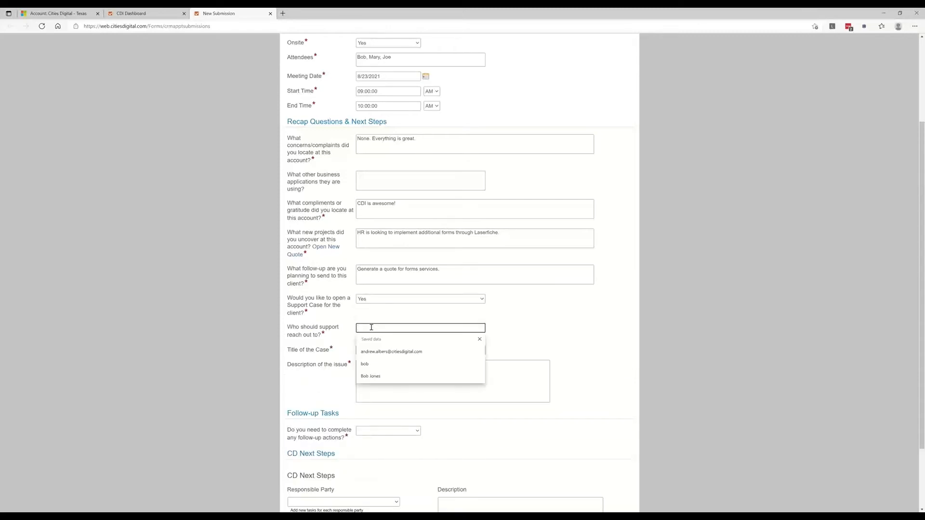
text(Bob)
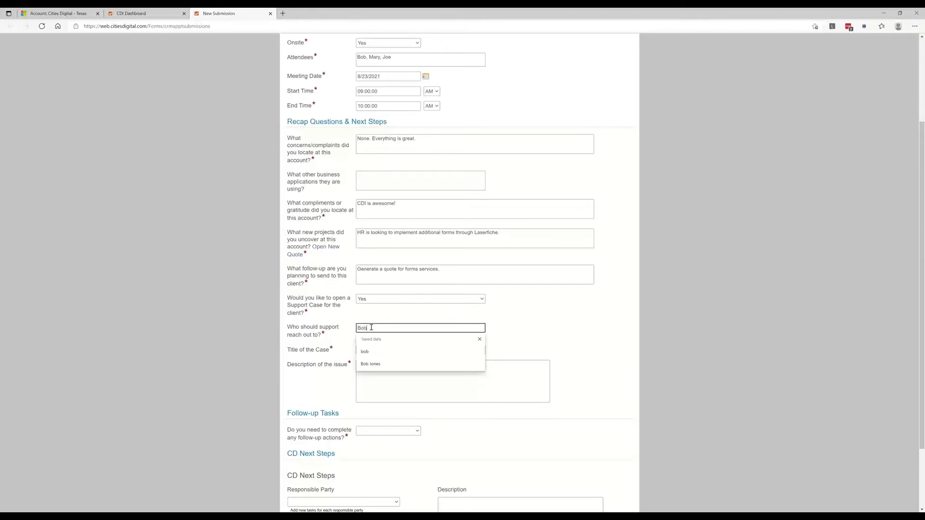
key(Tab)
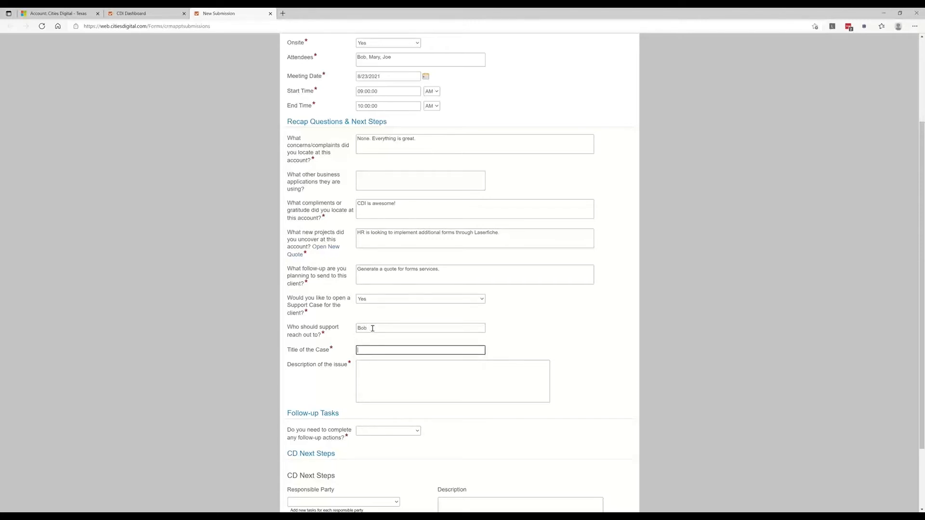
- Title the support case "New user" and describe the issue as "Help setup a new user."
text(New user)
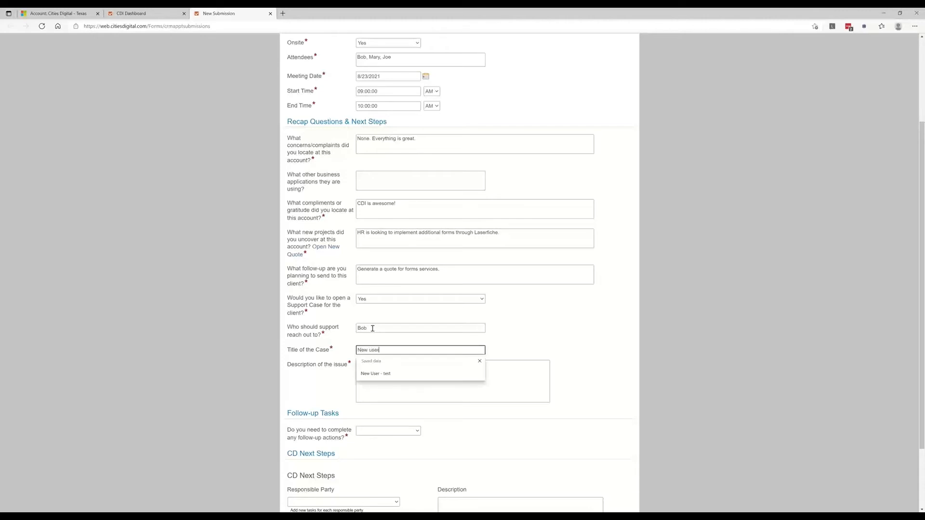
click(380, 385)
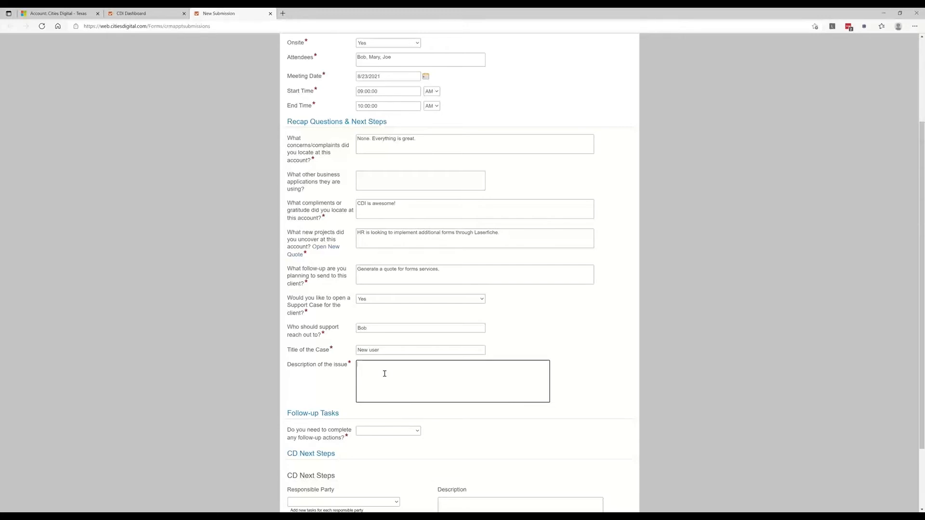
text(Help setup a new user.)
- Choose Yes for follow-up actions and enter the task "Generate a quote" with due date 8/31/2021
scroll(469, 370, down, 3)
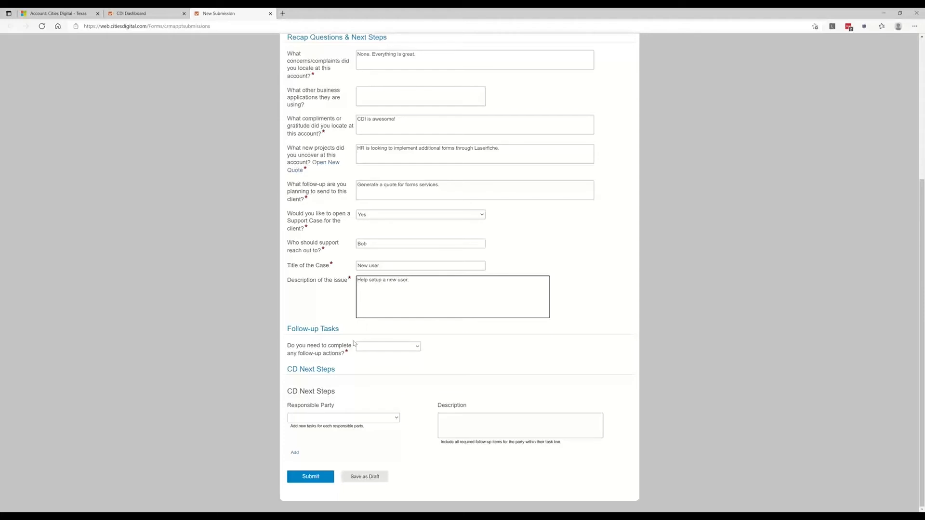
click(370, 348)
click(370, 359)
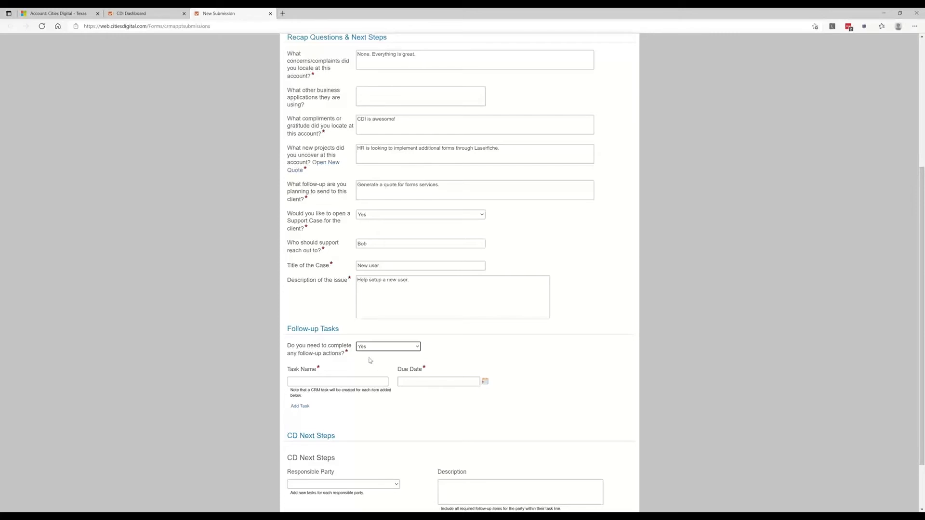
click(303, 382)
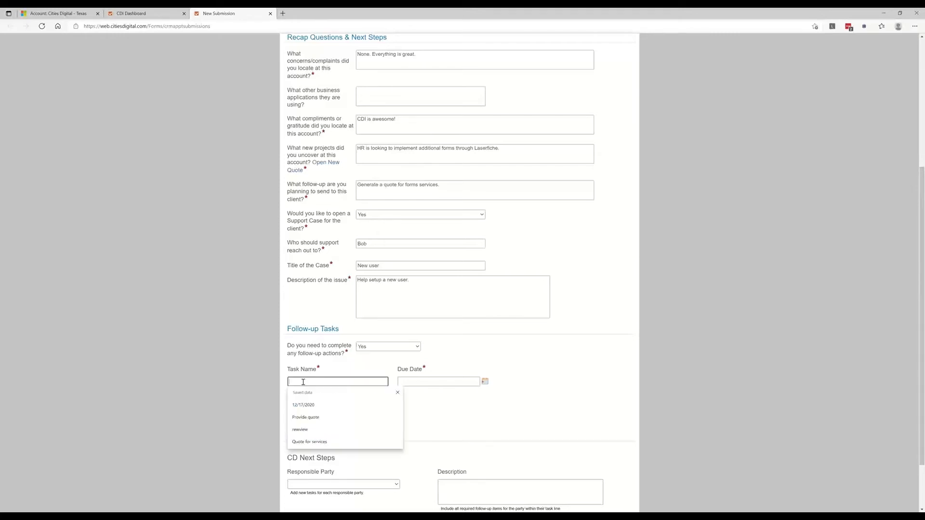
text(Ge)
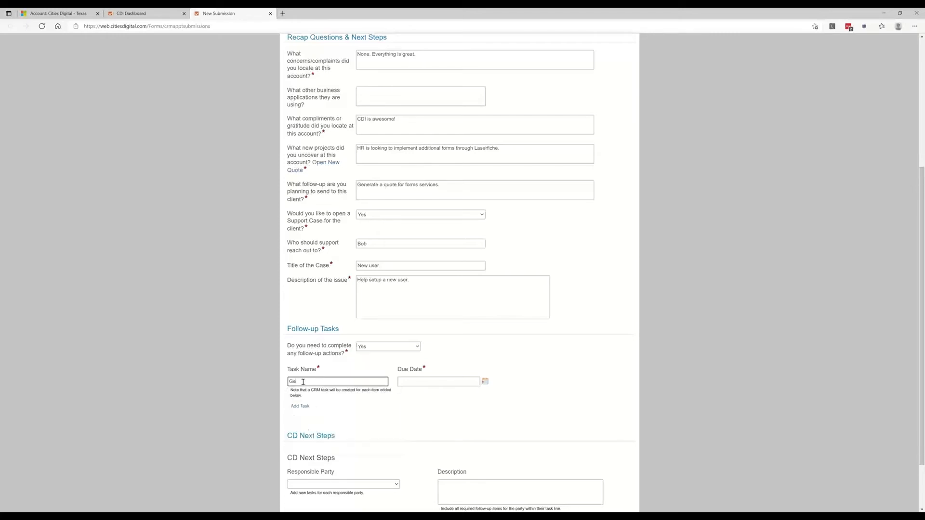
text(nerate a quote)
click(478, 384)
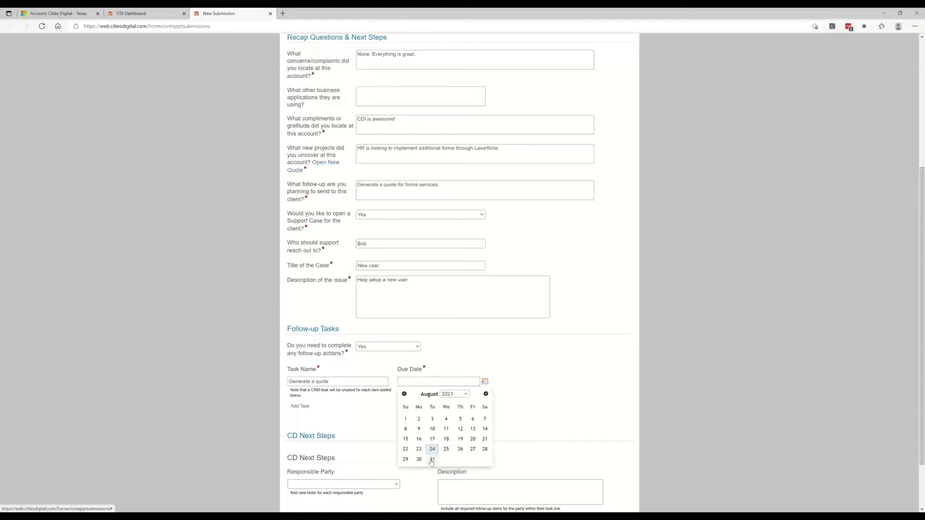
click(432, 460)
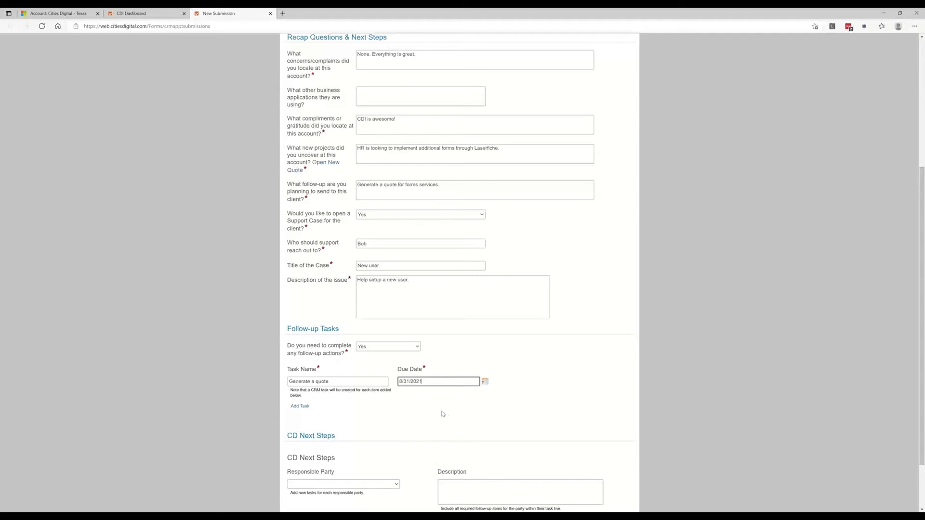
click(299, 407)
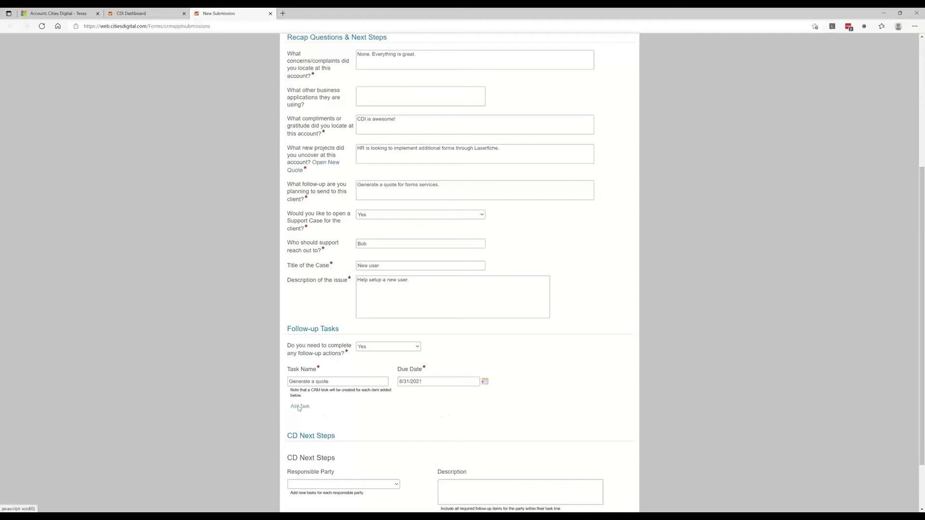
scroll(500, 418, down, 3)
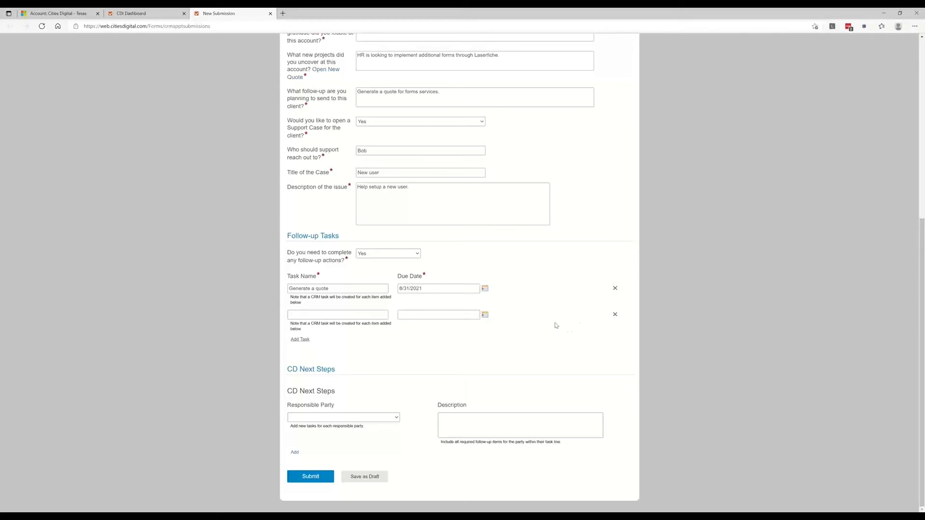
click(615, 314)
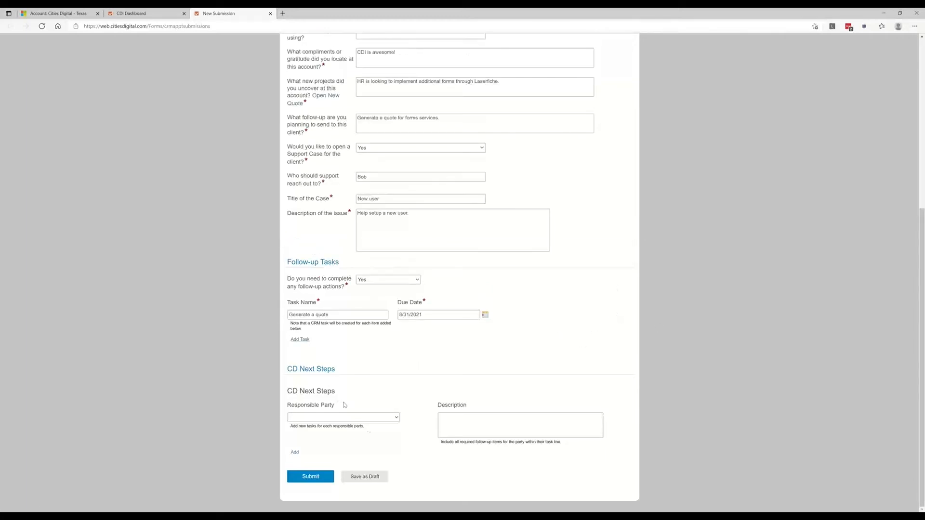
- Choose the responsible party's e-mail for CD Next Steps, describe the task as "Generate quote and review forms process." and submit the form
click(357, 418)
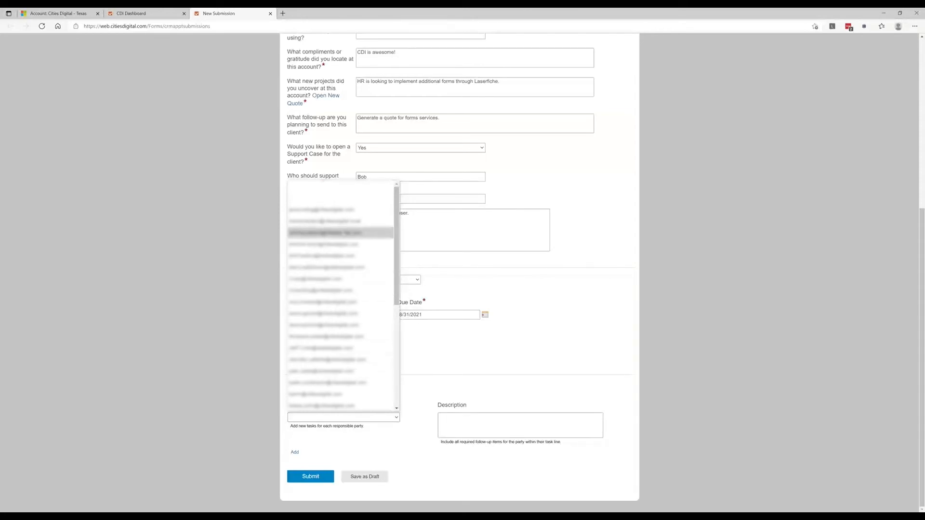
click(327, 233)
click(468, 420)
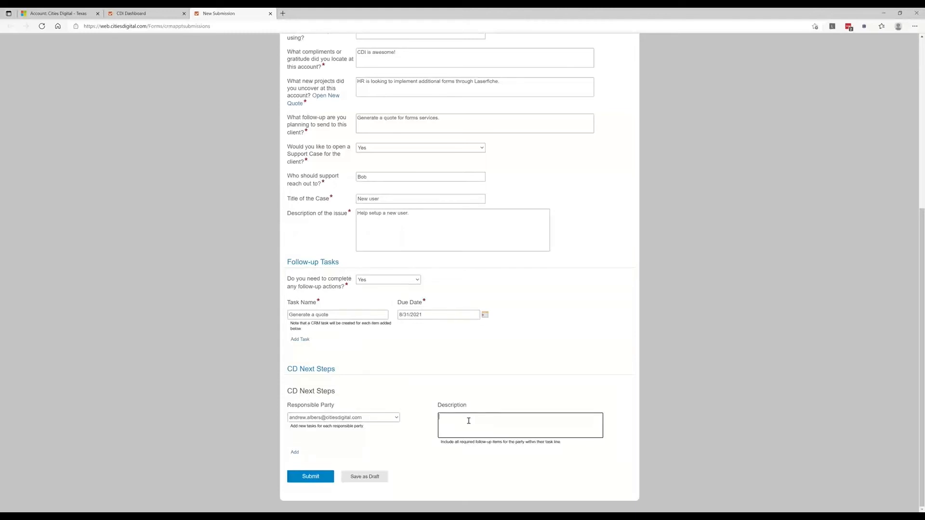
text(REGenerate quote and rewview)
key(BackSpace)
key(BackSpace)
key(BackSpace)
text(view forms process.)
click(305, 477)
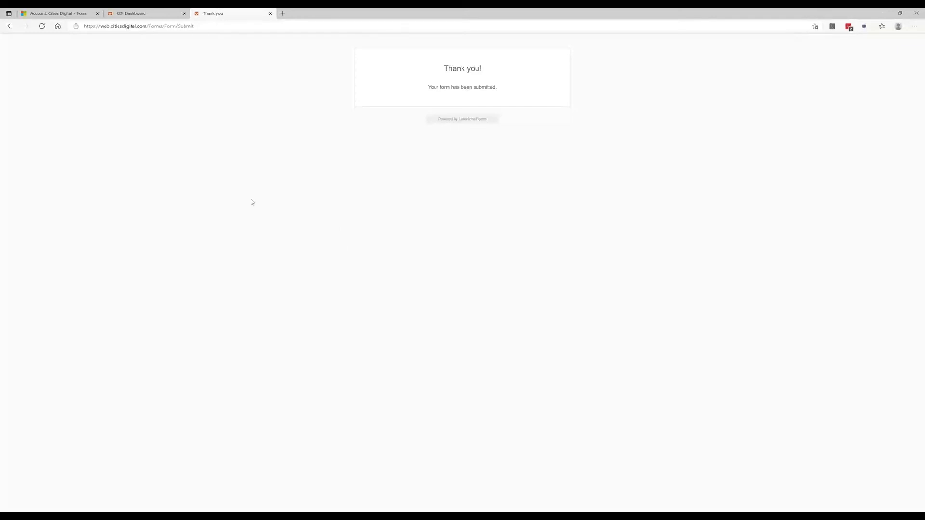
- Reload the Cities Digital - Texas account record and return to the form's Thank you page
click(78, 14)
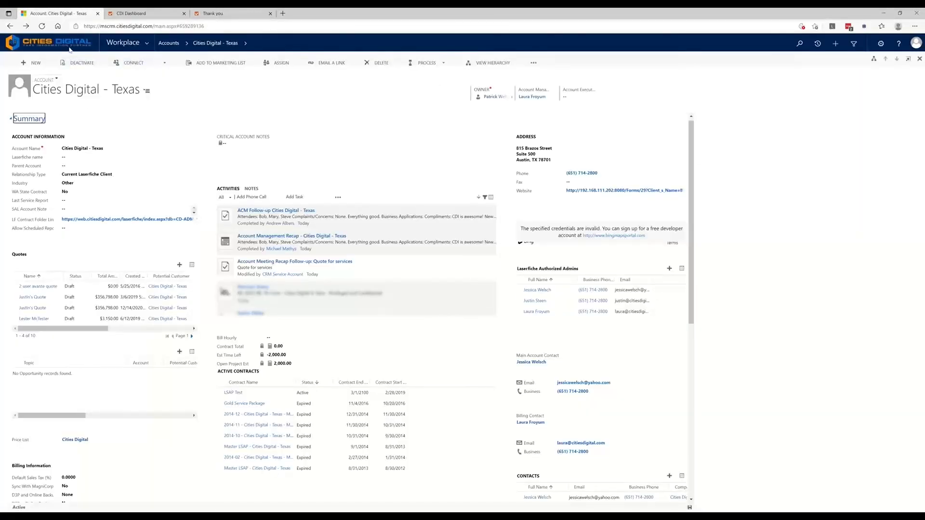
click(42, 27)
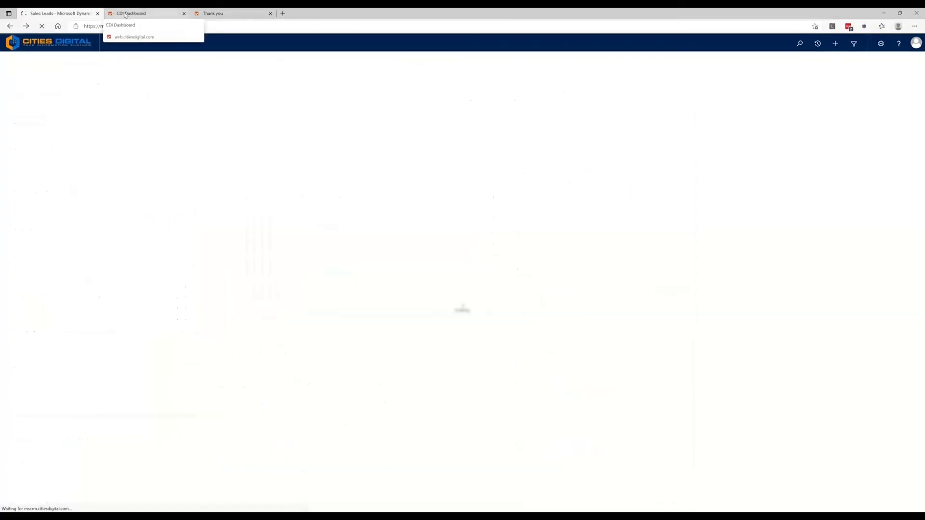
click(211, 15)
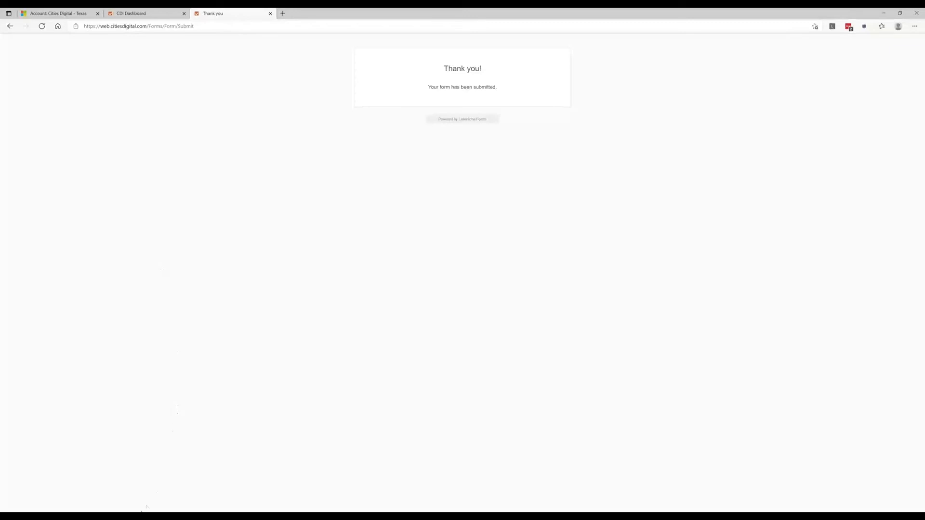
- Switch to Laserfiche and open the document "Cities Digital - Texas - Account Meeting Recap - 8/23/2021 (2)"
click(156, 516)
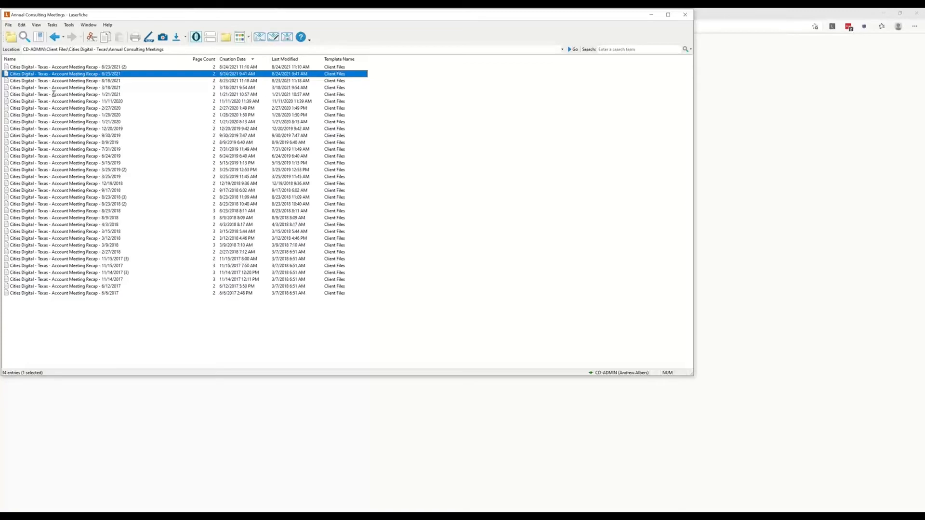
click(77, 67)
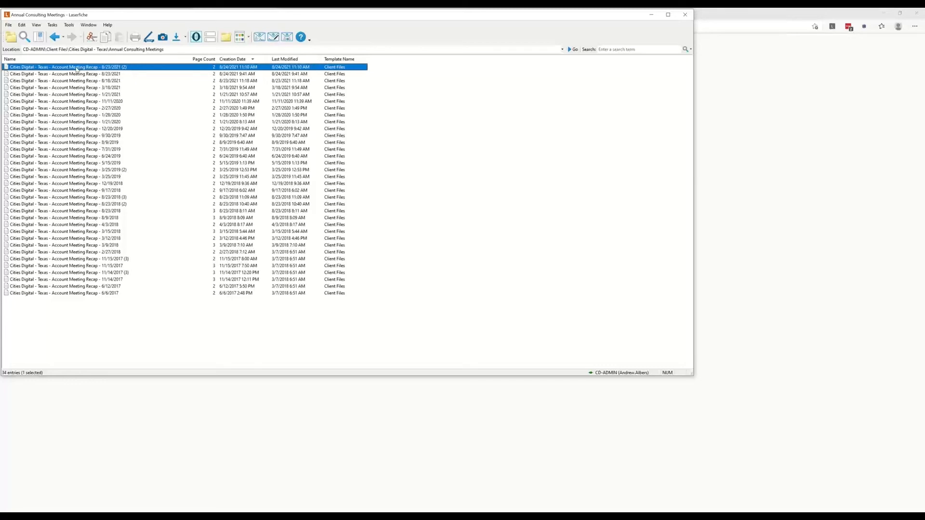
double_click(76, 68)
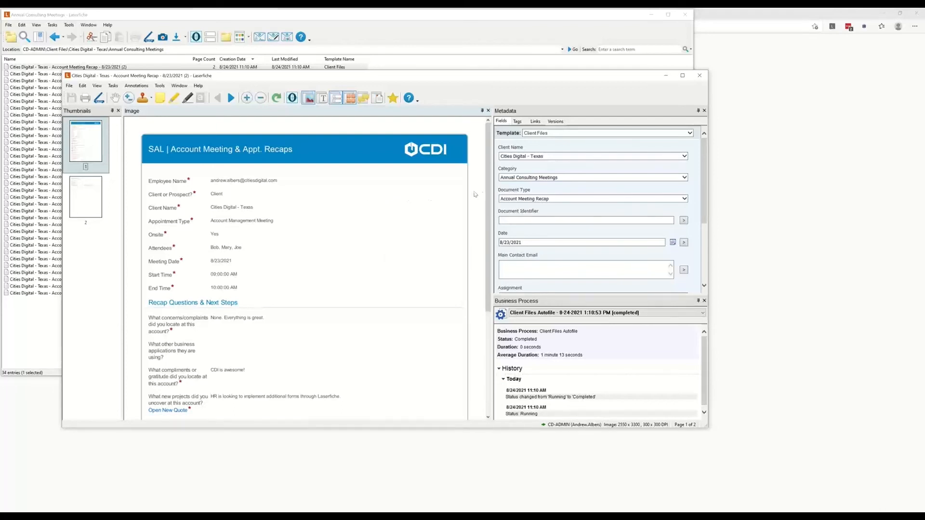
- Review both pages of the archived meeting recap, close the document and minimize Laserfiche
drag(488, 196, 475, 320)
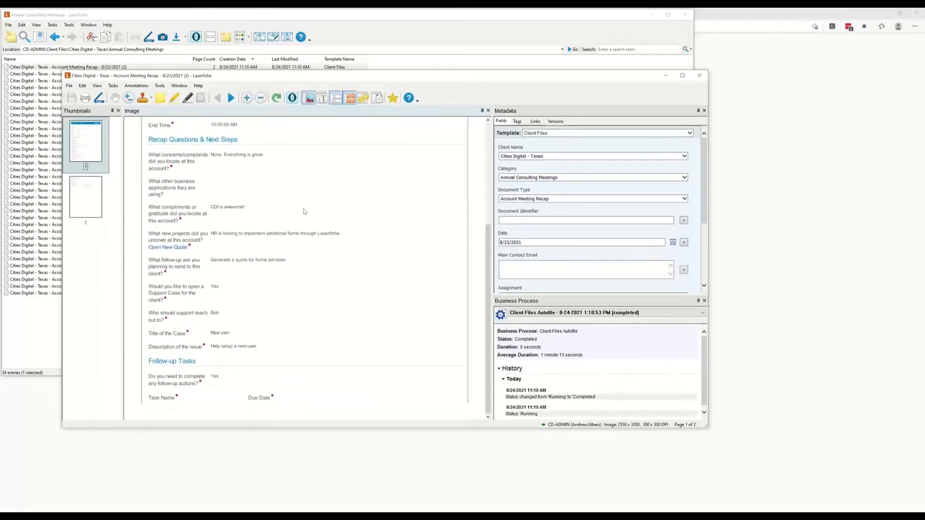
click(72, 195)
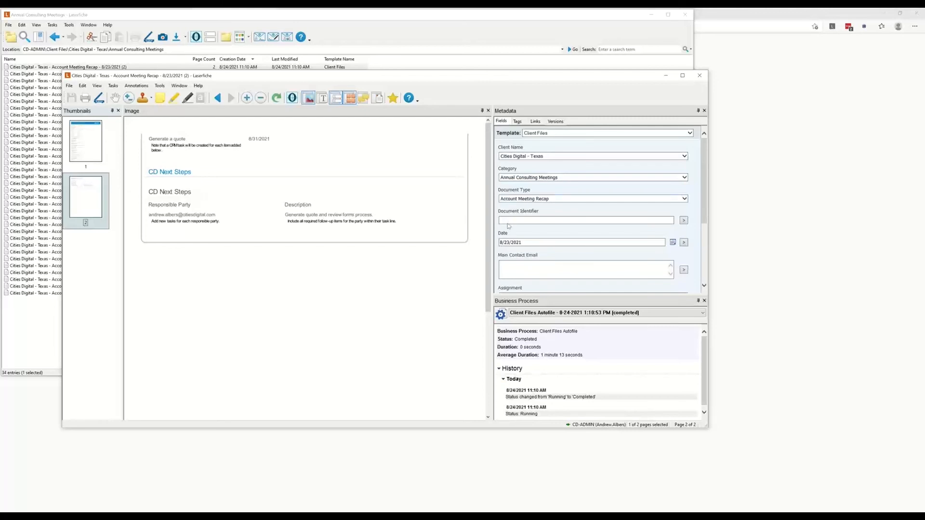
click(699, 75)
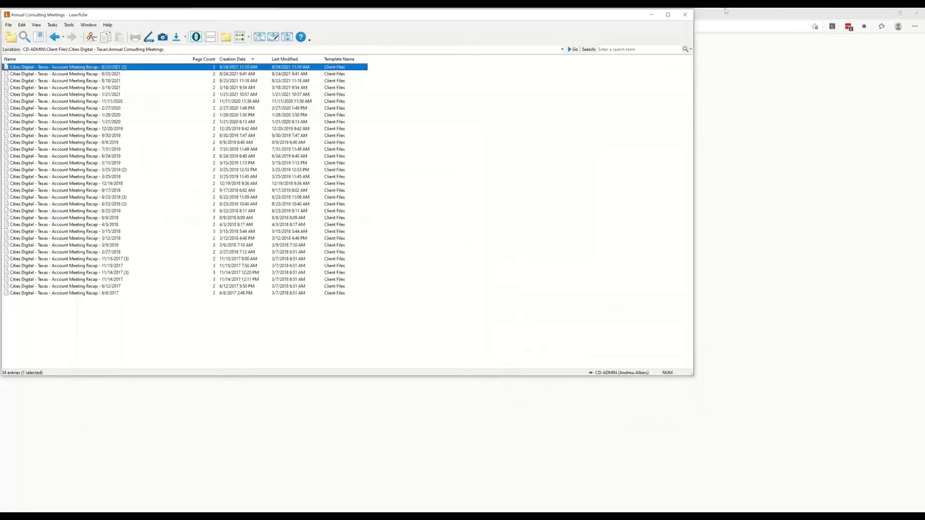
click(652, 14)
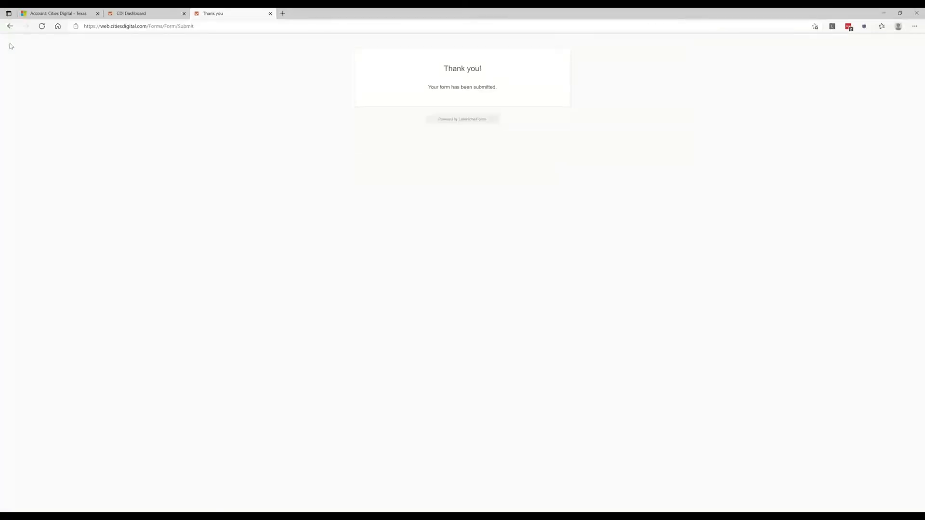
- Open the case "Cities Digital - Texas - New User - test" from the recent cases of the Cities Digital - Texas account
click(43, 11)
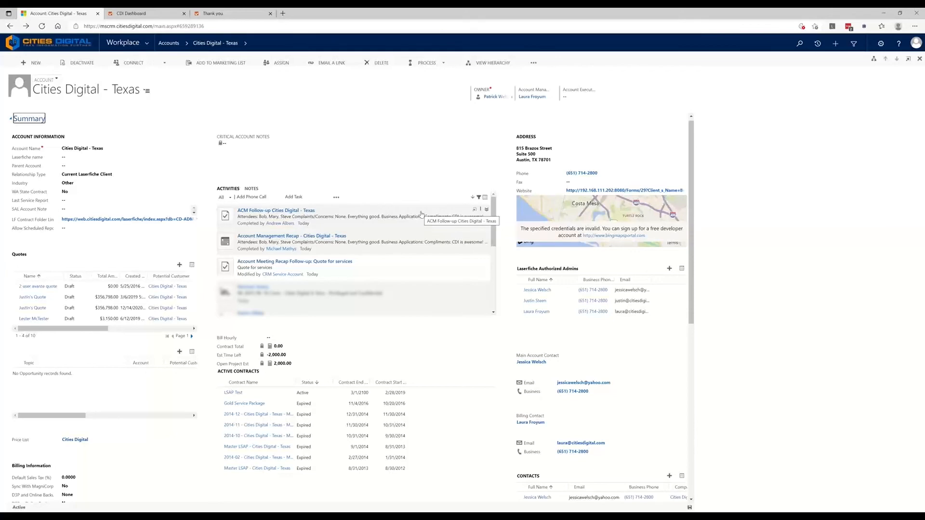
scroll(301, 385, down, 3)
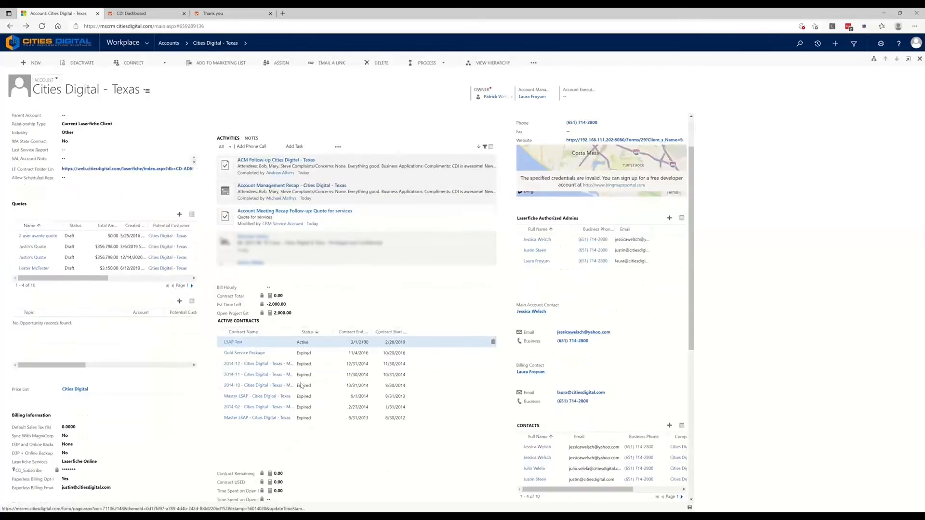
scroll(302, 385, down, 5)
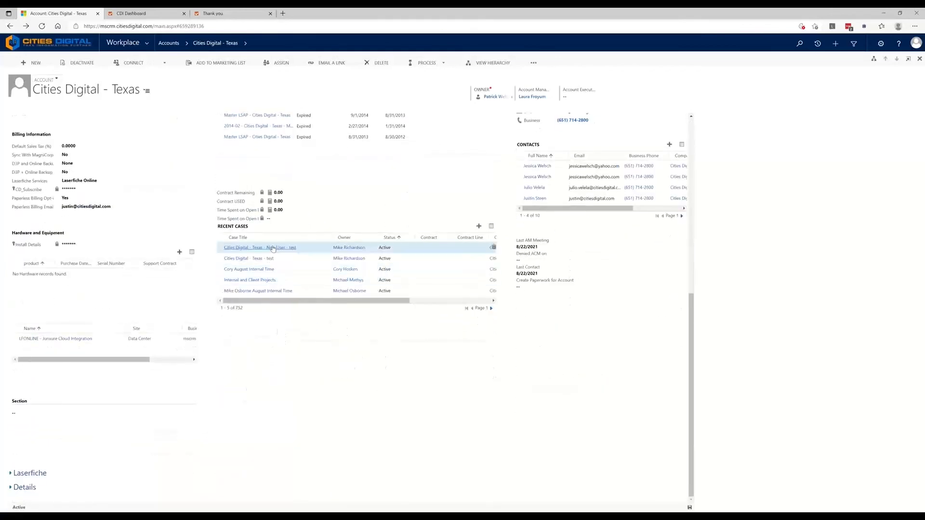
click(248, 248)
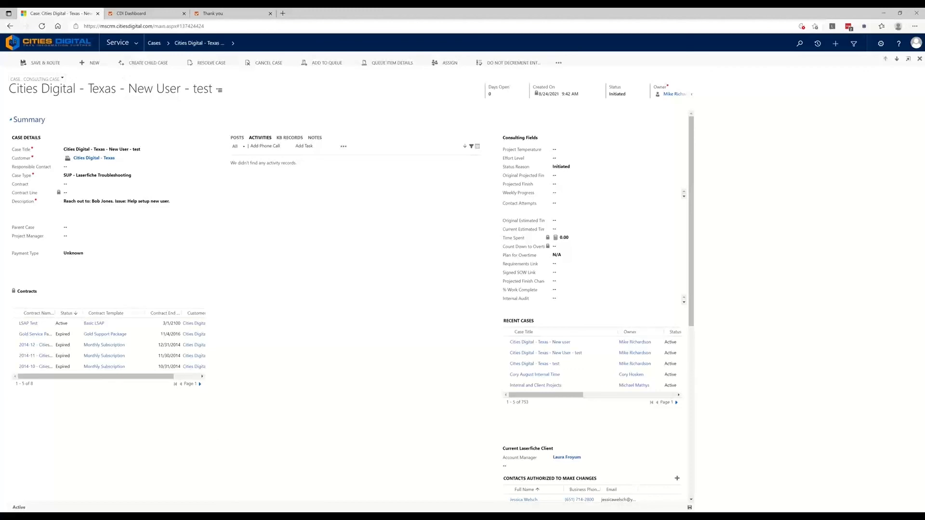
- Switch to the PowerPoint webinar deck and show the Resources slide
click(154, 515)
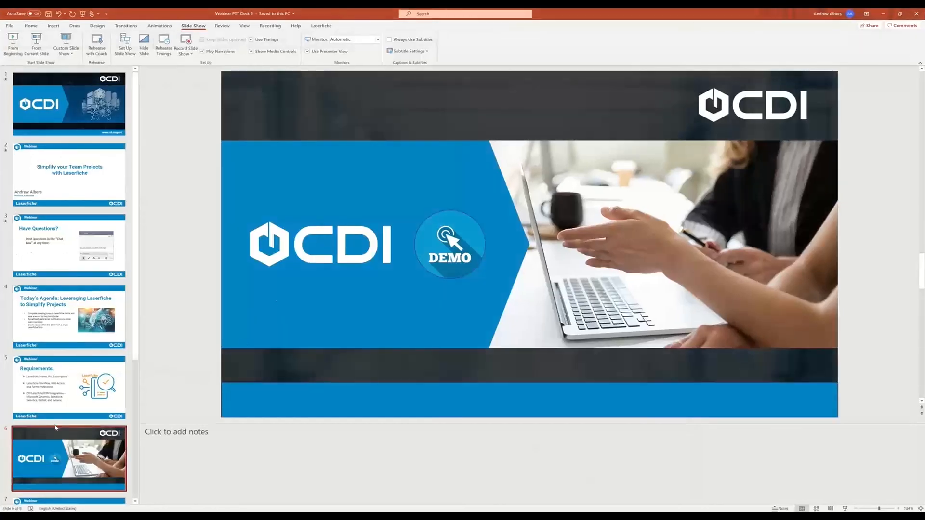
scroll(77, 410, down, 3)
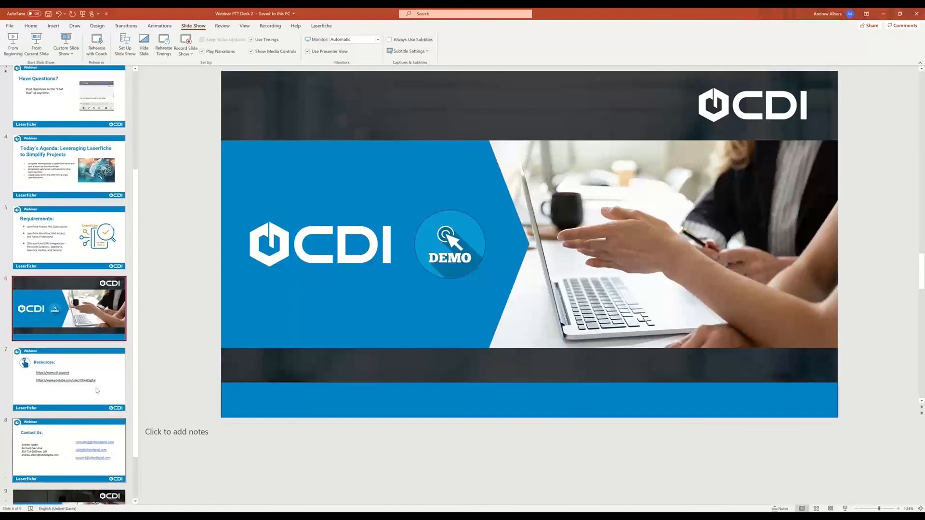
click(92, 370)
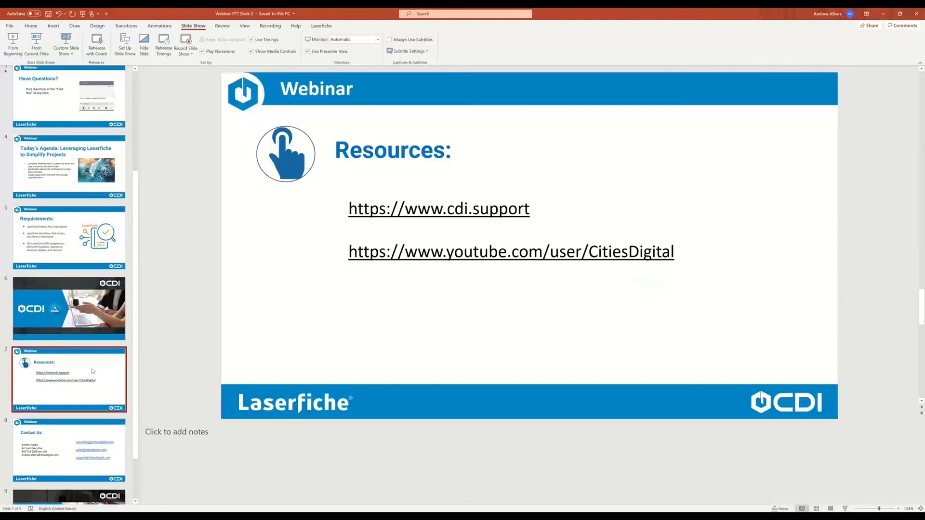